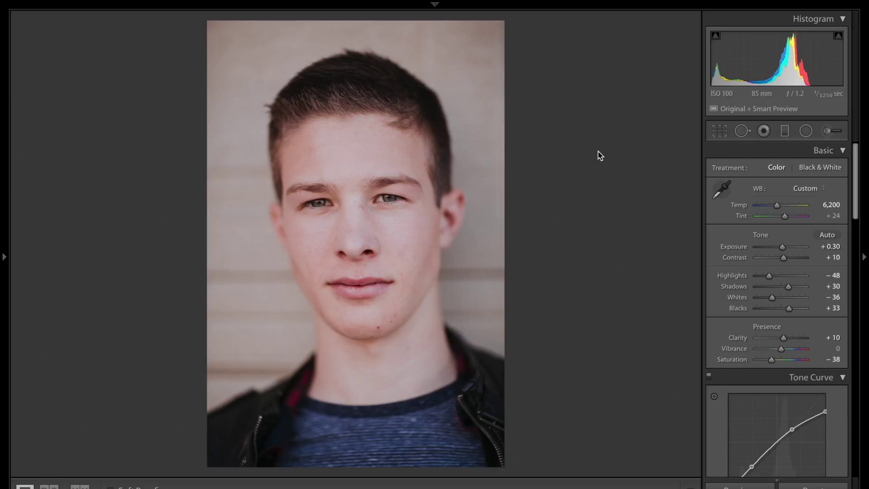
- Compare the portrait before and after the existing edits side by side and return to the single view
{"action": "key", "text": "y"}
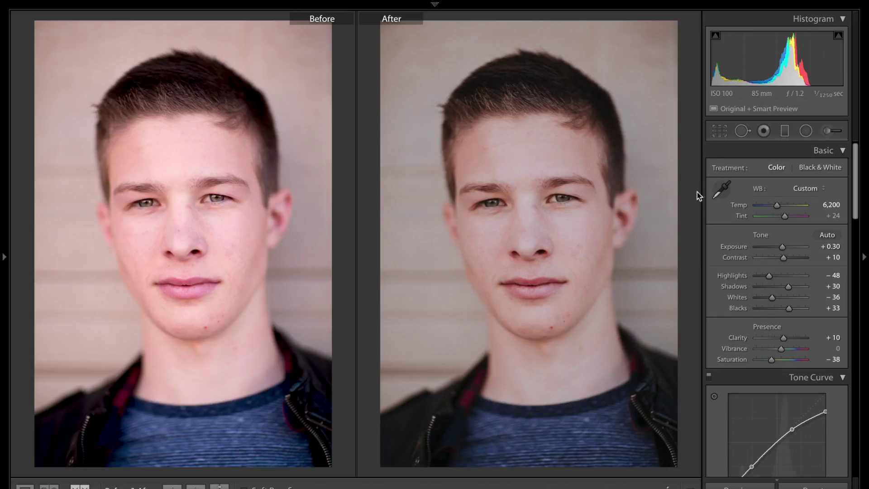
{"action": "key", "text": "y"}
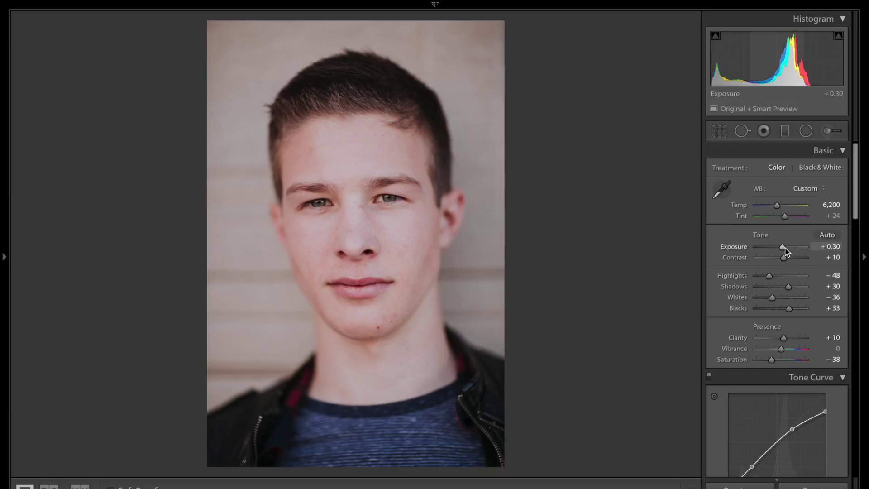
- Try lowering the whole photo's exposure to -0.80 and undo the change
{"action": "mouse_move", "coordinate": [784, 248]}
{"action": "left_mouse_down"}
{"action": "mouse_move", "coordinate": [792, 248]}
{"action": "mouse_move", "coordinate": [778, 248]}
{"action": "left_mouse_up"}
{"action": "key", "text": "ctrl+z"}
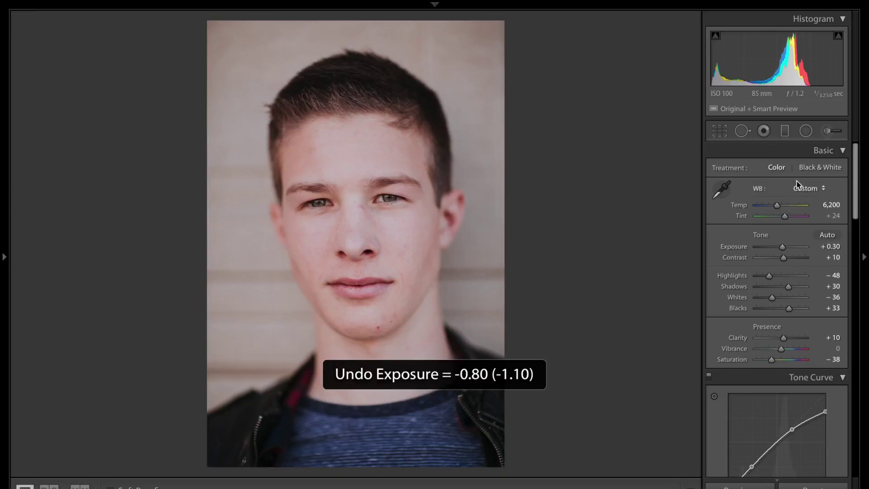
- Activate the Adjustment Brush, try its exposure adjustment and set the brush exposure back to 0
{"action": "left_click", "coordinate": [830, 133]}
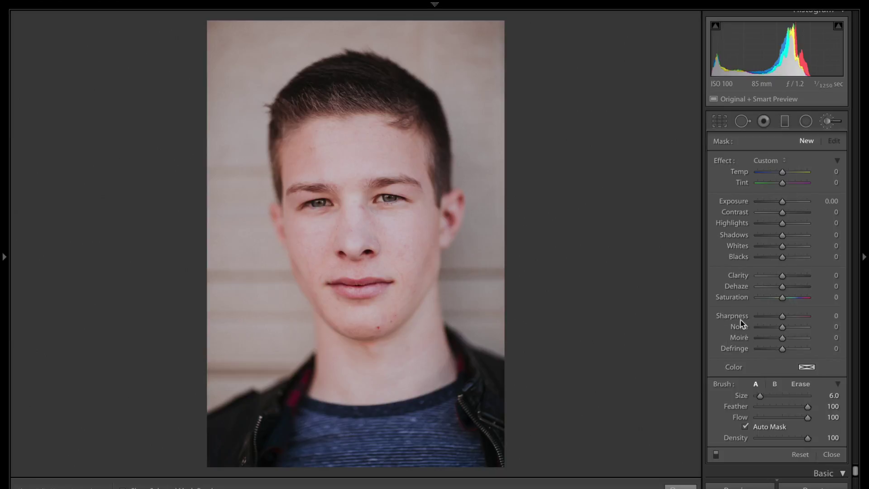
{"action": "mouse_move", "coordinate": [783, 204]}
{"action": "left_mouse_down"}
{"action": "mouse_move", "coordinate": [789, 204]}
{"action": "mouse_move", "coordinate": [773, 203]}
{"action": "mouse_move", "coordinate": [795, 203]}
{"action": "mouse_move", "coordinate": [773, 202]}
{"action": "mouse_move", "coordinate": [782, 202]}
{"action": "left_mouse_up"}
{"action": "left_click", "coordinate": [833, 201]}
{"action": "type", "text": "0"}
{"action": "key", "text": "Return"}
- Vary the size and feather of brush A, finishing with a size of 5 and a feather of 100
{"action": "scroll", "coordinate": [366, 213], "scroll_direction": "up", "scroll_amount": 5}
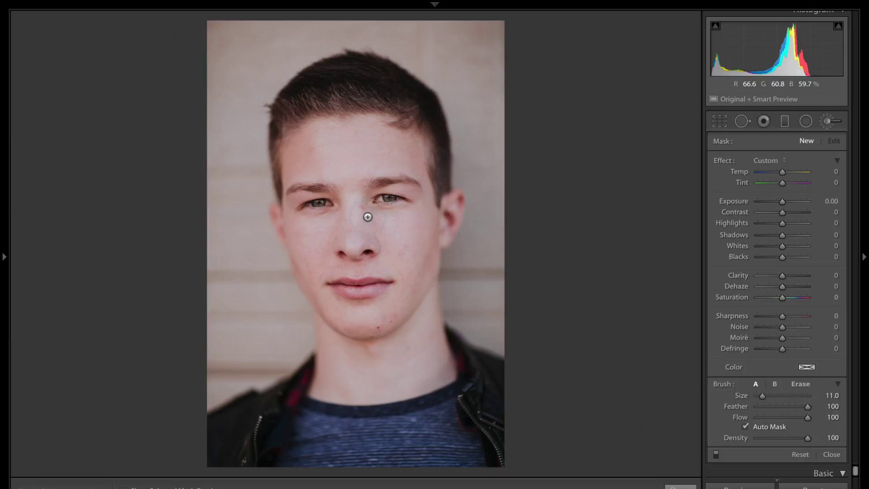
{"action": "scroll", "coordinate": [451, 161], "scroll_direction": "up", "scroll_amount": 2}
{"action": "scroll", "coordinate": [451, 161], "scroll_direction": "down", "scroll_amount": 5}
{"action": "scroll", "coordinate": [451, 161], "scroll_direction": "up", "scroll_amount": 3}
{"action": "scroll", "coordinate": [451, 161], "scroll_direction": "down", "scroll_amount": 3}
{"action": "scroll", "coordinate": [366, 153], "scroll_direction": "down", "scroll_amount": 5, "text": "shift"}
{"action": "scroll", "coordinate": [366, 153], "scroll_direction": "down", "scroll_amount": 6, "text": "shift"}
{"action": "scroll", "coordinate": [366, 153], "scroll_direction": "up", "scroll_amount": 5, "text": "shift"}
{"action": "scroll", "coordinate": [366, 153], "scroll_direction": "down", "scroll_amount": 8, "text": "shift"}
{"action": "scroll", "coordinate": [365, 153], "scroll_direction": "up", "scroll_amount": 6, "text": "shift"}
{"action": "scroll", "coordinate": [366, 153], "scroll_direction": "down", "scroll_amount": 6, "text": "shift"}
{"action": "scroll", "coordinate": [366, 153], "scroll_direction": "down", "scroll_amount": 2, "text": "shift"}
{"action": "key", "text": "shift+bracketright"}
{"action": "key", "text": "shift+bracketright"}
{"action": "key", "text": "shift+bracketright"}
{"action": "key", "text": "shift+bracketright"}
{"action": "key", "text": "shift+bracketright"}
{"action": "key", "text": "shift+bracketright"}
{"action": "key", "text": "shift+bracketright"}
{"action": "key", "text": "shift+bracketright"}
{"action": "key", "text": "bracketleft"}
{"action": "key", "text": "bracketleft"}
{"action": "key", "text": "bracketleft"}
{"action": "key", "text": "bracketleft"}
{"action": "key", "text": "bracketright"}
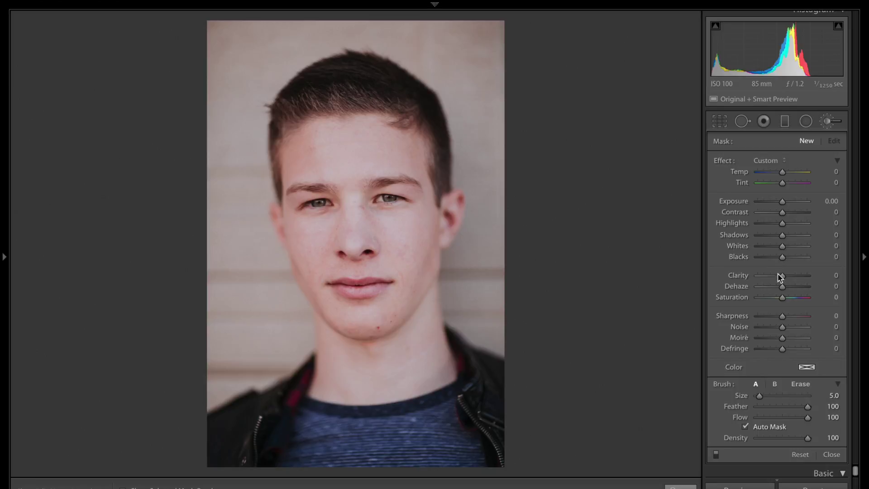
- Leave the Adjustment Brush, try softening the whole portrait with a global clarity of -70, and undo it
{"action": "left_click", "coordinate": [830, 122]}
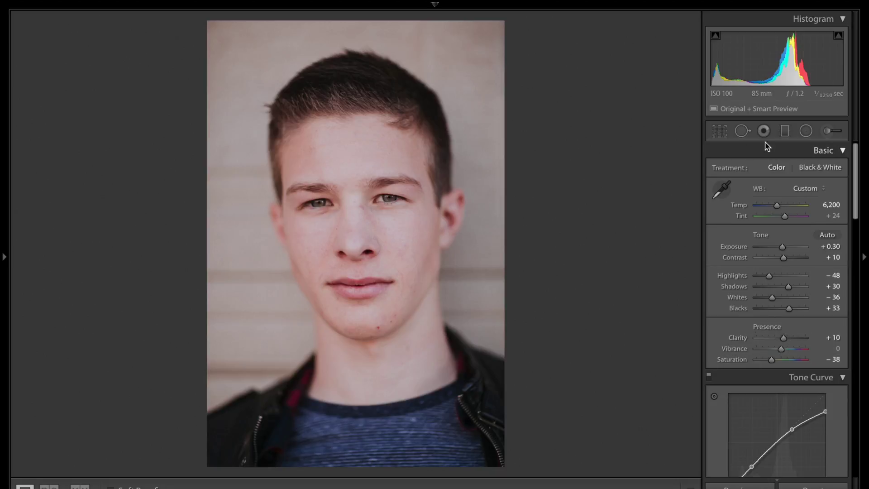
{"action": "left_click_drag", "start_coordinate": [784, 339], "coordinate": [764, 339]}
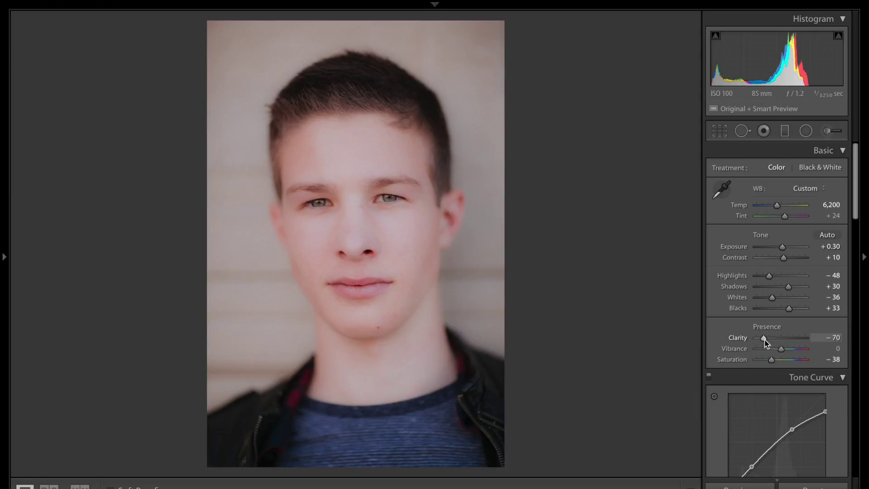
{"action": "key", "text": "ctrl+z"}
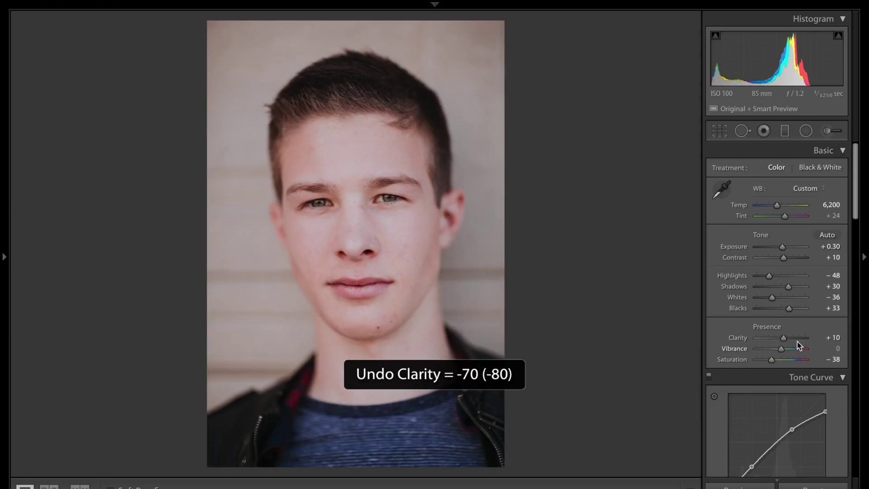
- Start a new Adjustment Brush mask with clarity -75 over the forehead and reduce the brush size to 3
{"action": "left_click", "coordinate": [832, 134]}
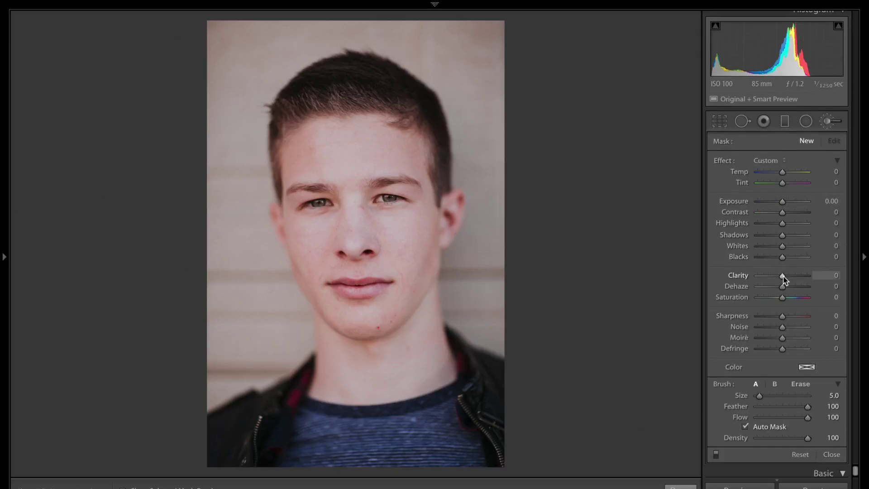
{"action": "left_click_drag", "start_coordinate": [784, 276], "coordinate": [765, 277]}
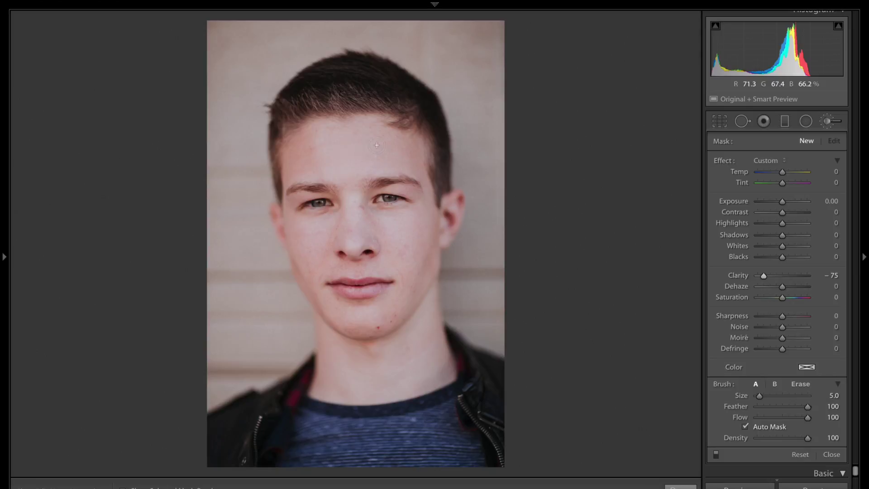
{"action": "left_click", "coordinate": [322, 143]}
{"action": "key", "text": "bracketleft"}
{"action": "key", "text": "bracketleft"}
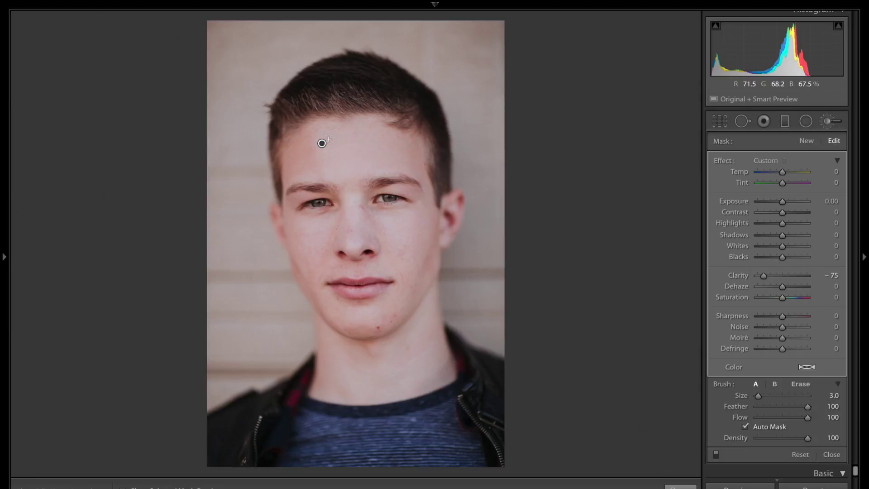
- Show the mask overlay and extend the mask over the facial skin, sparing eyes, brows and lips, with brush size down to 2
{"action": "mouse_move", "coordinate": [322, 144]}
{"action": "key", "text": "o"}
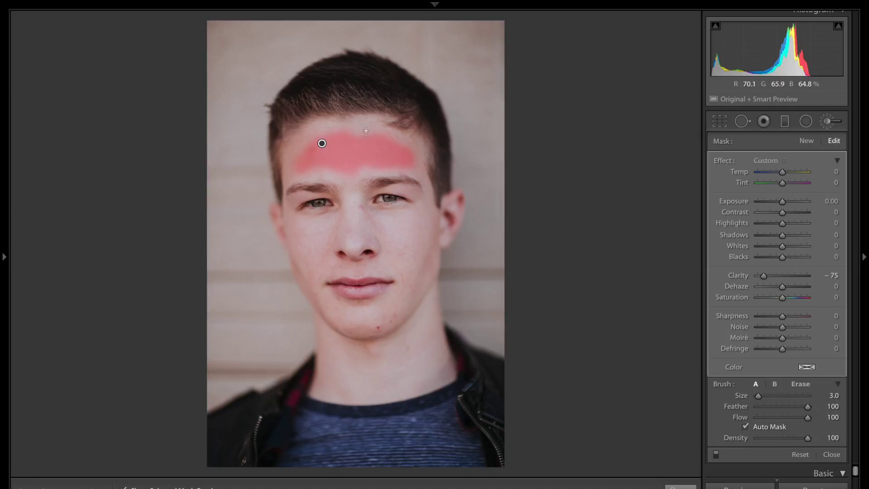
{"action": "scroll", "coordinate": [367, 141], "scroll_direction": "down", "scroll_amount": 2}
{"action": "mouse_move", "coordinate": [357, 133]}
{"action": "left_mouse_down"}
{"action": "mouse_move", "coordinate": [304, 149]}
{"action": "mouse_move", "coordinate": [307, 143]}
{"action": "mouse_move", "coordinate": [293, 164]}
{"action": "mouse_move", "coordinate": [313, 134]}
{"action": "mouse_move", "coordinate": [376, 137]}
{"action": "left_mouse_up"}
{"action": "scroll", "coordinate": [396, 159], "scroll_direction": "up", "scroll_amount": 2}
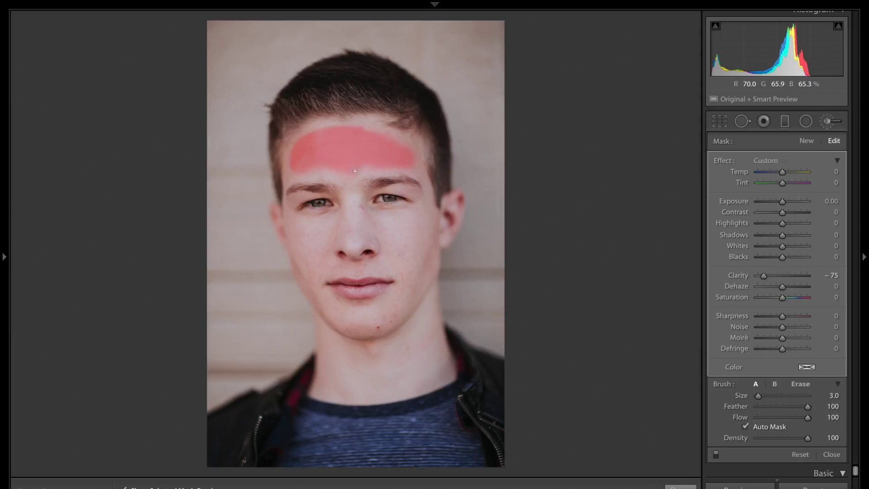
{"action": "mouse_move", "coordinate": [347, 172]}
{"action": "left_mouse_down"}
{"action": "mouse_move", "coordinate": [353, 206]}
{"action": "mouse_move", "coordinate": [410, 240]}
{"action": "mouse_move", "coordinate": [414, 283]}
{"action": "mouse_move", "coordinate": [357, 314]}
{"action": "mouse_move", "coordinate": [289, 169]}
{"action": "mouse_move", "coordinate": [333, 313]}
{"action": "mouse_move", "coordinate": [380, 267]}
{"action": "mouse_move", "coordinate": [405, 294]}
{"action": "mouse_move", "coordinate": [416, 169]}
{"action": "mouse_move", "coordinate": [394, 136]}
{"action": "mouse_move", "coordinate": [369, 130]}
{"action": "mouse_move", "coordinate": [319, 168]}
{"action": "left_mouse_up"}
{"action": "scroll", "coordinate": [375, 220], "scroll_direction": "down", "scroll_amount": 2}
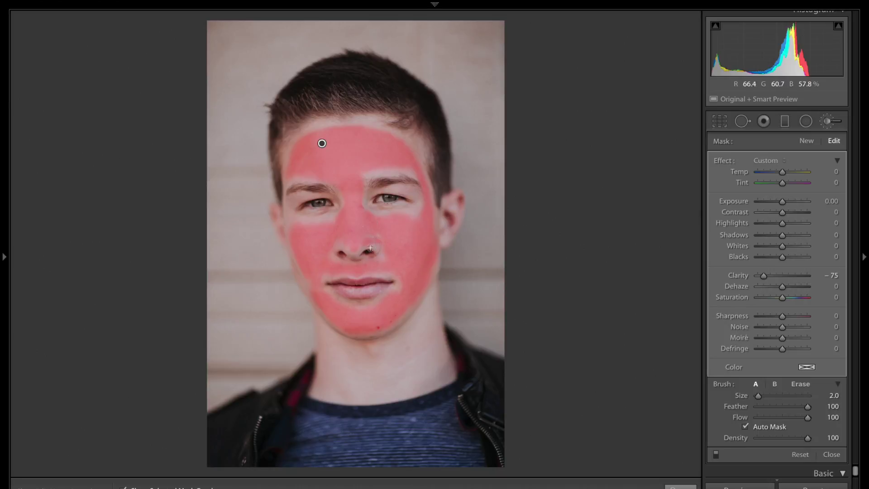
- Hide the mask overlay, test clarity extremes on the face mask, settle on a milder negative clarity and close the Adjustment Brush
{"action": "key", "text": "h"}
{"action": "key", "text": "h"}
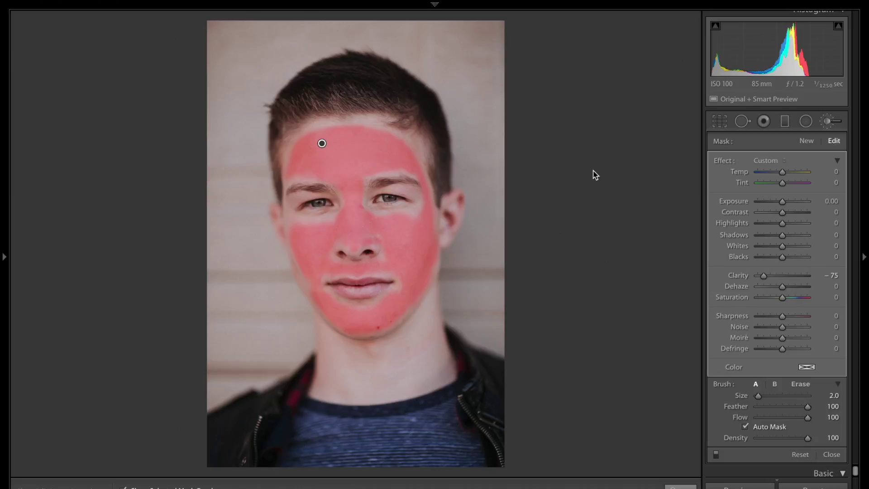
{"action": "key", "text": "o"}
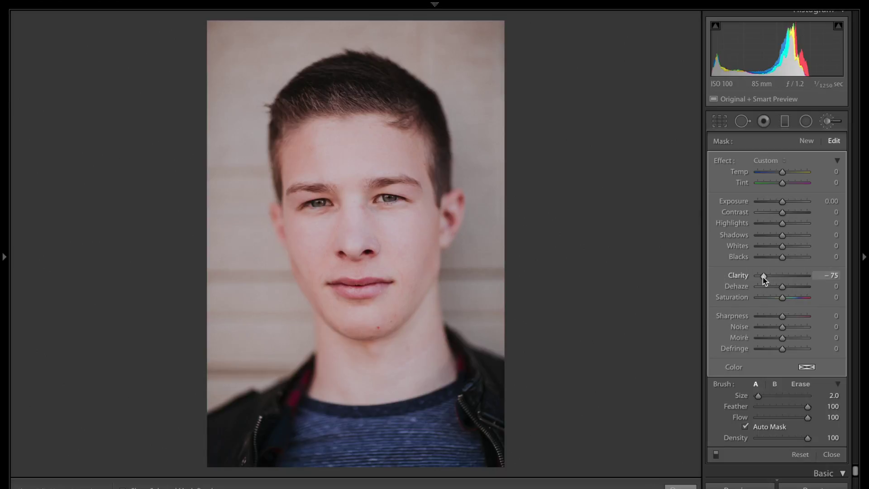
{"action": "left_click_drag", "start_coordinate": [763, 276], "coordinate": [834, 280]}
{"action": "left_click_drag", "start_coordinate": [833, 280], "coordinate": [696, 267]}
{"action": "left_click_drag", "start_coordinate": [754, 275], "coordinate": [770, 279]}
{"action": "left_click_drag", "start_coordinate": [771, 279], "coordinate": [771, 279]}
{"action": "left_click", "coordinate": [831, 119]}
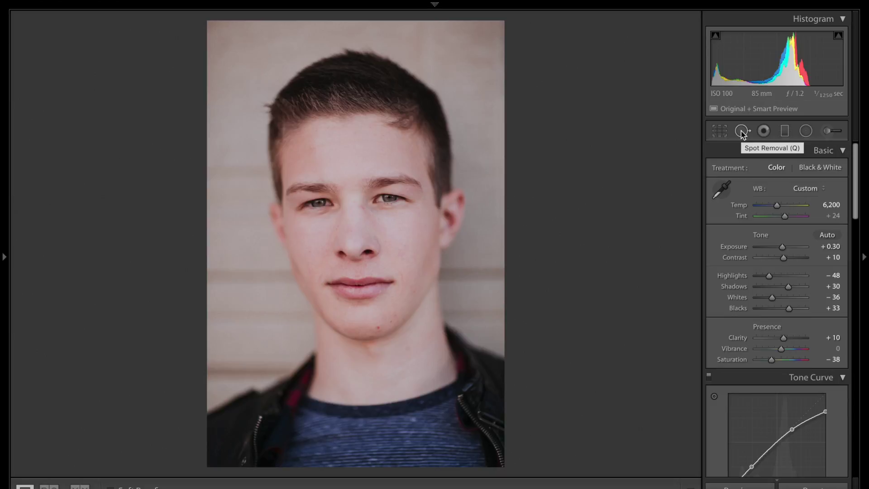
- Heal one blemish on the forehead's left side and one on the nose bridge using Spot Removal with feather 100 and size 76 to 77
{"action": "left_click", "coordinate": [353, 170]}
{"action": "left_click_drag", "start_coordinate": [351, 175], "coordinate": [355, 266]}
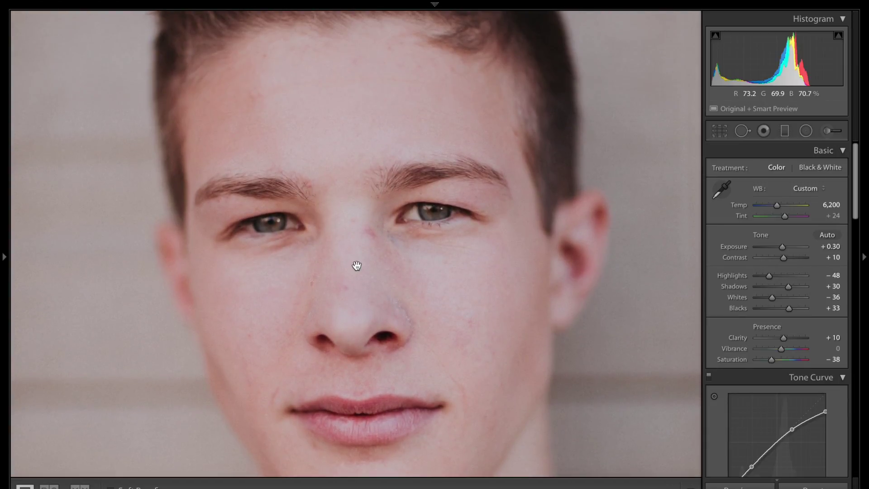
{"action": "left_click", "coordinate": [743, 131]}
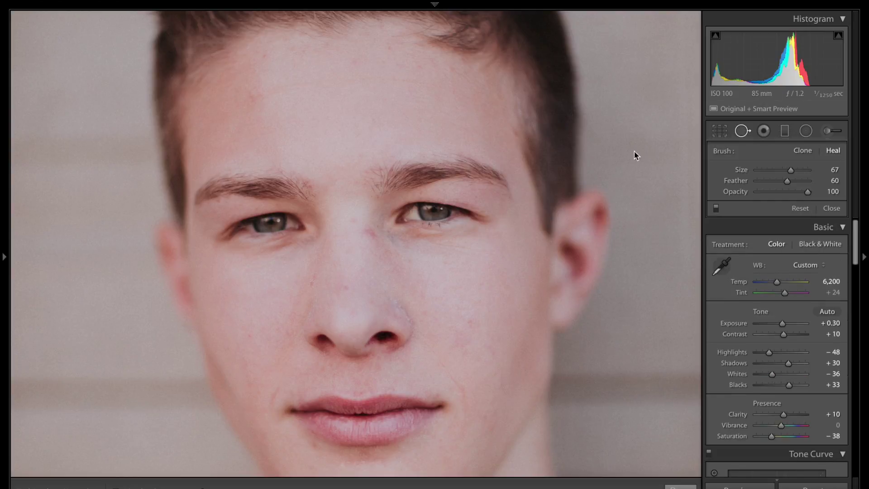
{"action": "scroll", "coordinate": [336, 147], "scroll_direction": "up", "scroll_amount": 2}
{"action": "scroll", "coordinate": [335, 148], "scroll_direction": "up", "scroll_amount": 1}
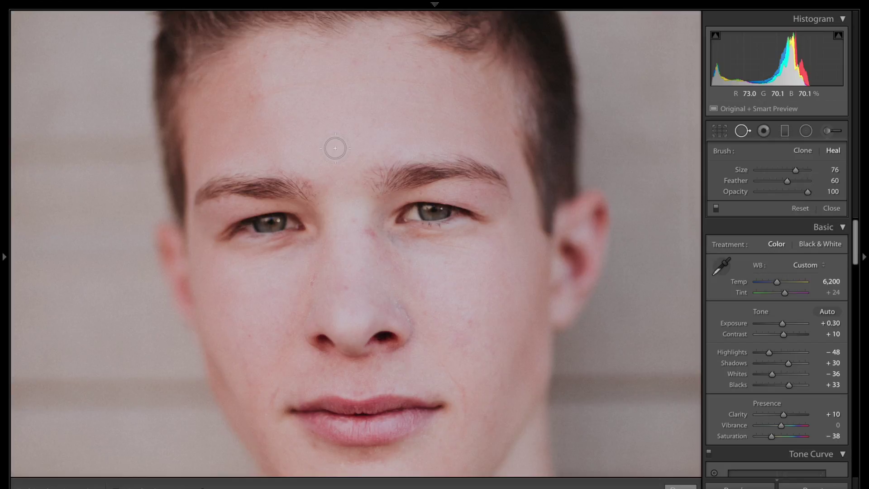
{"action": "scroll", "coordinate": [335, 147], "scroll_direction": "up", "scroll_amount": 8}
{"action": "scroll", "coordinate": [335, 148], "scroll_direction": "up", "scroll_amount": 1}
{"action": "left_click", "coordinate": [253, 97]}
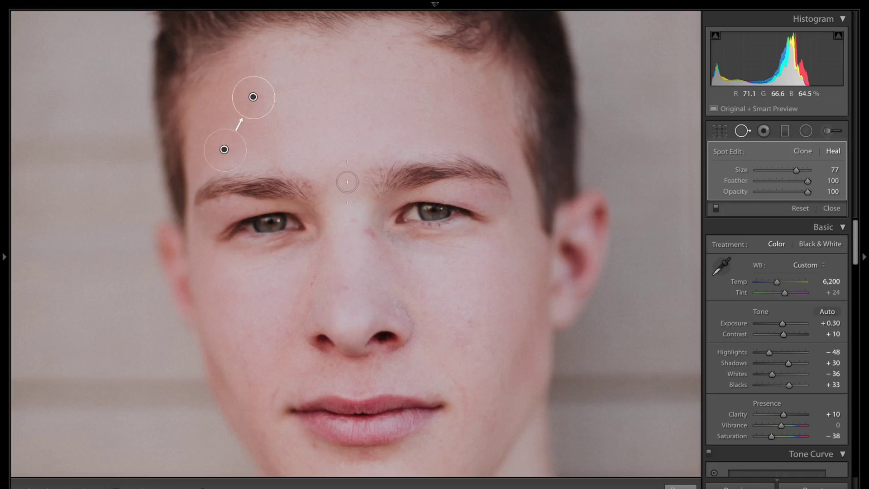
{"action": "key", "text": "Escape"}
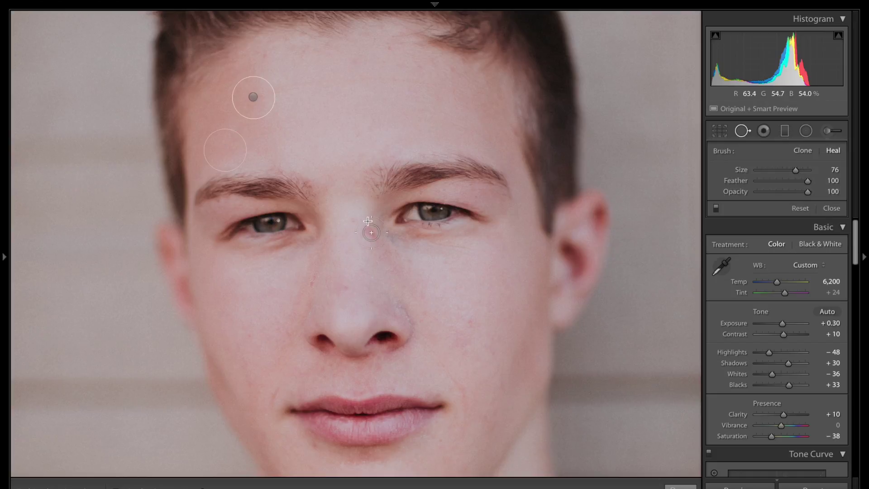
{"action": "left_click", "coordinate": [371, 232]}
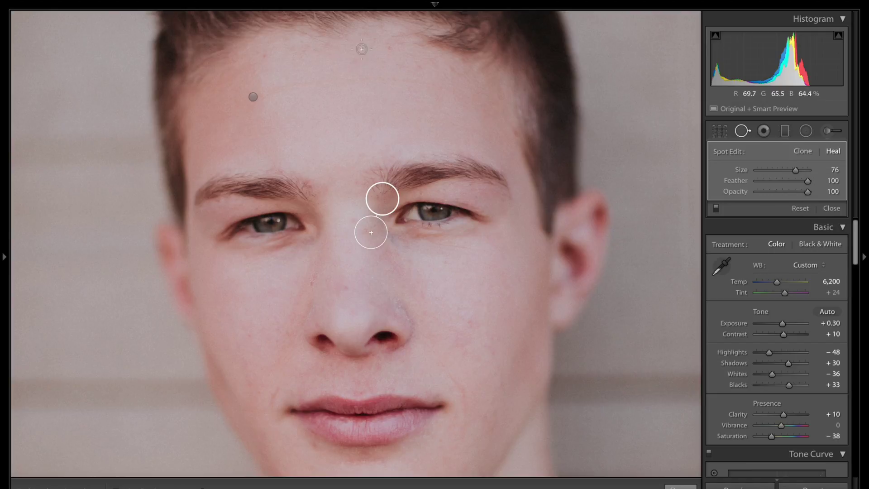
- Heal a second forehead spot and paint a size 75 healing stroke across the full width of the forehead
{"action": "left_click", "coordinate": [276, 90]}
{"action": "left_click", "coordinate": [449, 87]}
{"action": "mouse_move", "coordinate": [455, 93]}
{"action": "left_mouse_down"}
{"action": "mouse_move", "coordinate": [327, 82]}
{"action": "mouse_move", "coordinate": [240, 102]}
{"action": "left_mouse_up"}
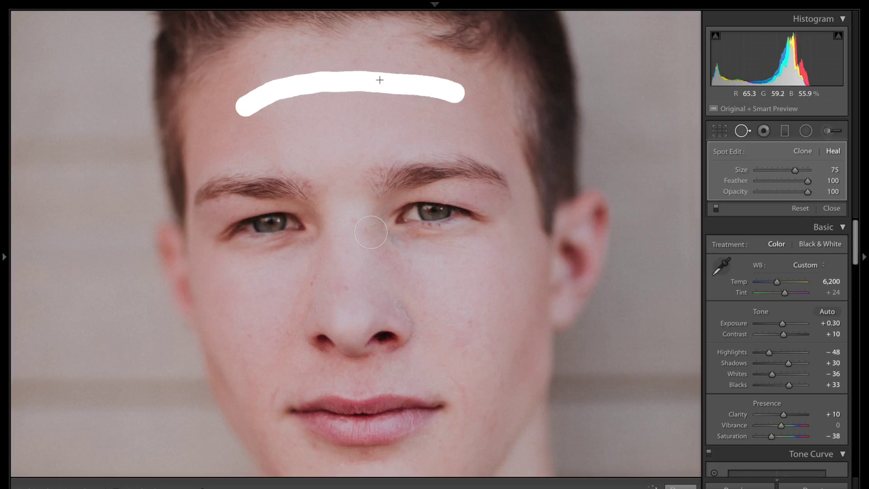
{"action": "left_click_drag", "start_coordinate": [354, 91], "coordinate": [352, 92]}
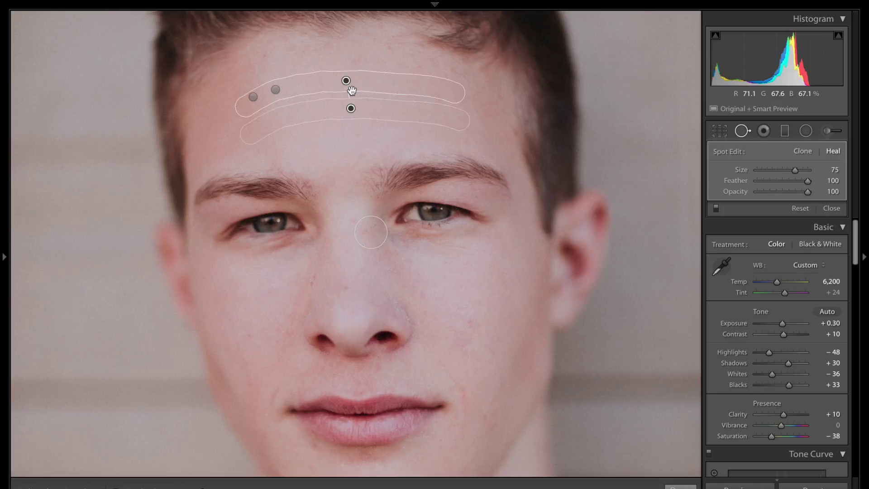
- Move the nose-bridge spot's healing source from the eyebrow to the clear skin just below it on the nose
{"action": "left_click", "coordinate": [370, 231]}
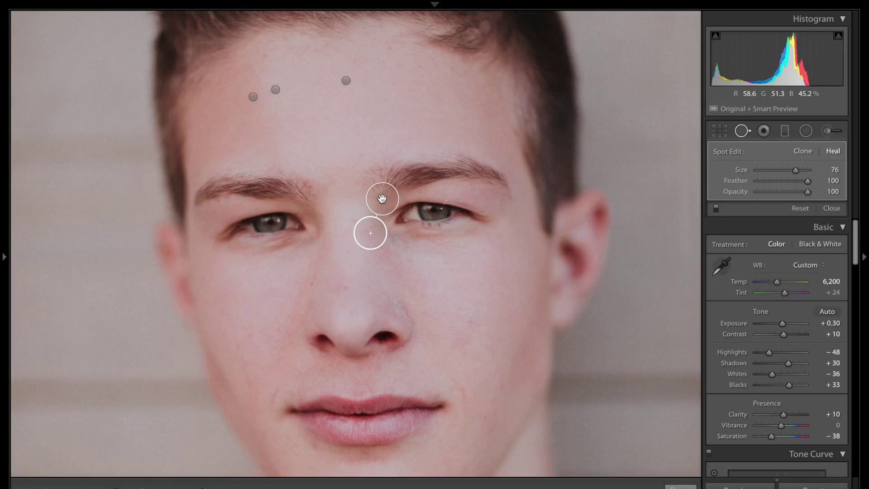
{"action": "mouse_move", "coordinate": [383, 197]}
{"action": "left_mouse_down"}
{"action": "mouse_move", "coordinate": [353, 219]}
{"action": "mouse_move", "coordinate": [351, 263]}
{"action": "mouse_move", "coordinate": [364, 266]}
{"action": "left_mouse_up"}
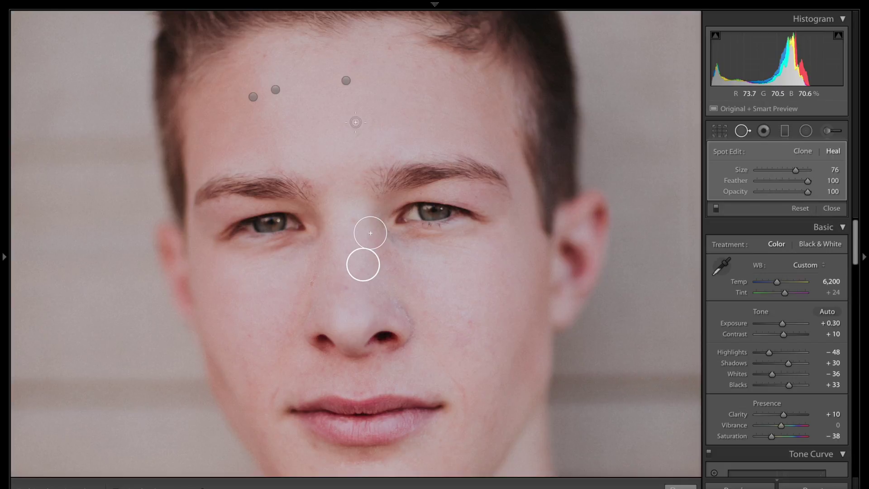
{"action": "left_click", "coordinate": [346, 80]}
{"action": "mouse_move", "coordinate": [346, 80]}
{"action": "left_click", "coordinate": [370, 233]}
{"action": "left_click", "coordinate": [345, 81]}
{"action": "mouse_move", "coordinate": [345, 82]}
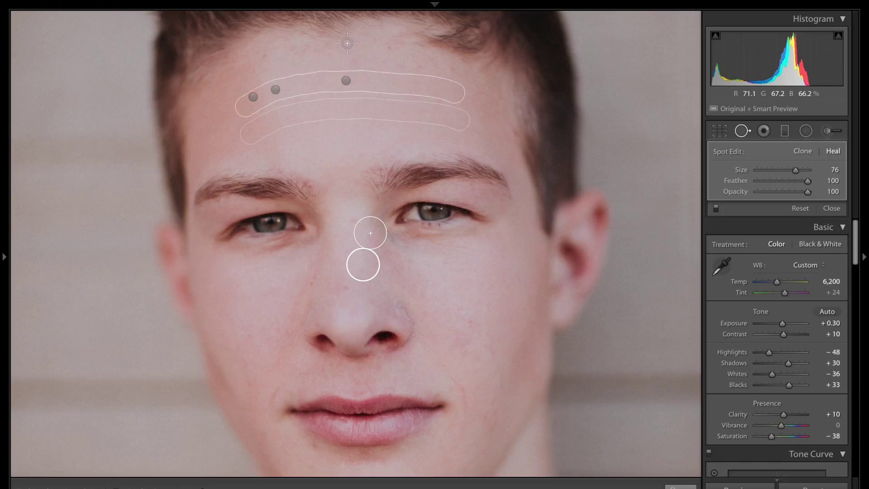
- Hide the spot overlays and heal blemishes on the upper nose and nose tip at size 67 and beside the nose at size 58
{"action": "key", "text": "h"}
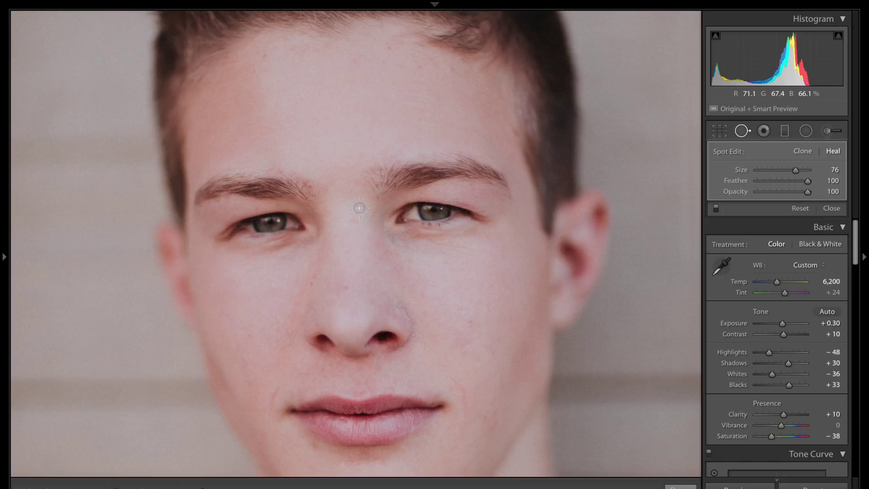
{"action": "scroll", "coordinate": [351, 219], "scroll_direction": "down", "scroll_amount": 2}
{"action": "left_click", "coordinate": [352, 222]}
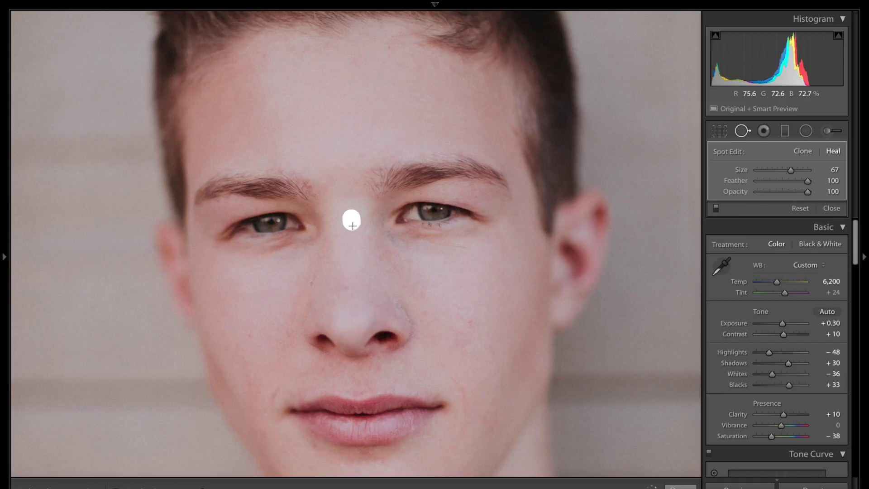
{"action": "left_click", "coordinate": [345, 287]}
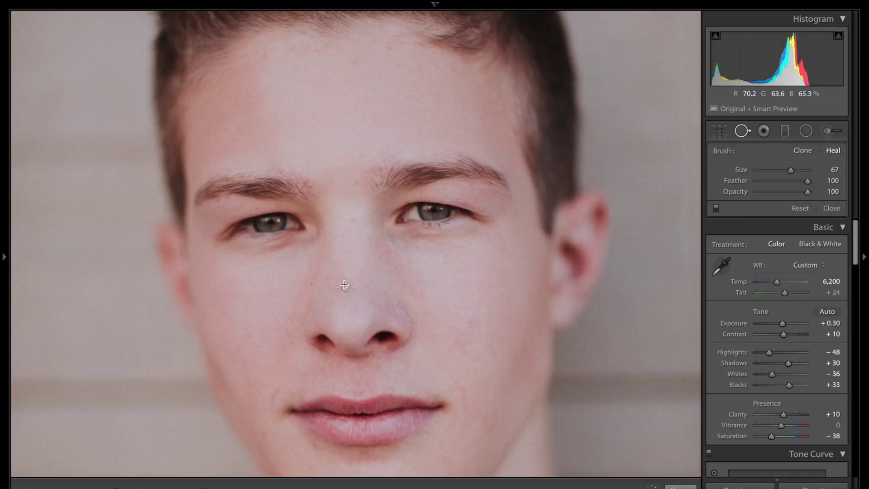
{"action": "scroll", "coordinate": [314, 278], "scroll_direction": "down", "scroll_amount": 2}
{"action": "left_click", "coordinate": [311, 281]}
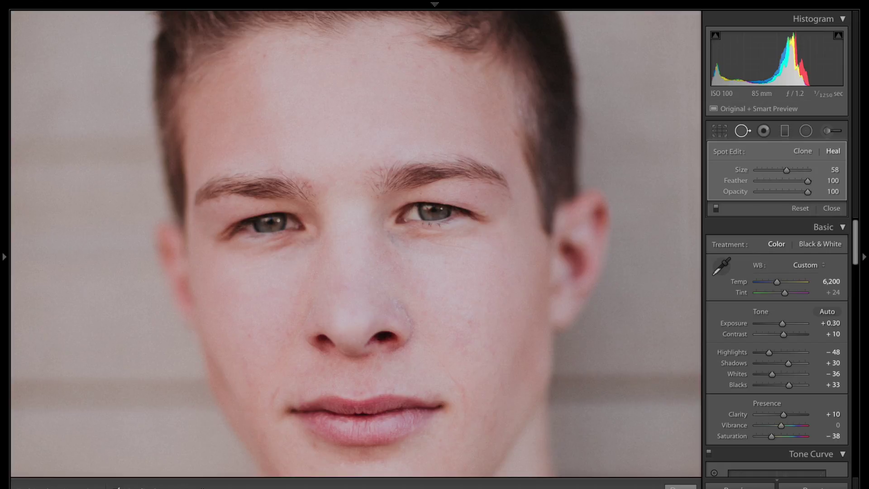
- Visualize the remaining spots in black and white, heal the blemish on the cheek beside the nose, and close Spot Removal
{"action": "key", "text": "a"}
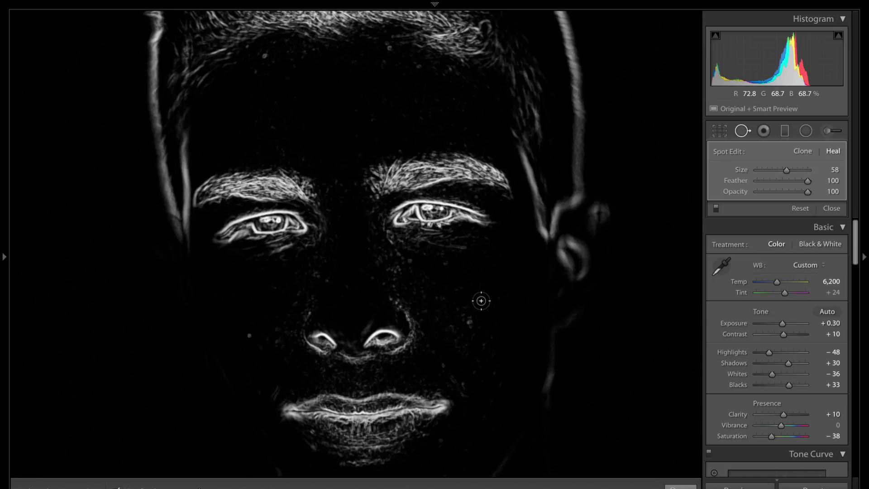
{"action": "scroll", "coordinate": [472, 320], "scroll_direction": "up", "scroll_amount": 3}
{"action": "left_click", "coordinate": [469, 323]}
{"action": "left_click", "coordinate": [743, 131]}
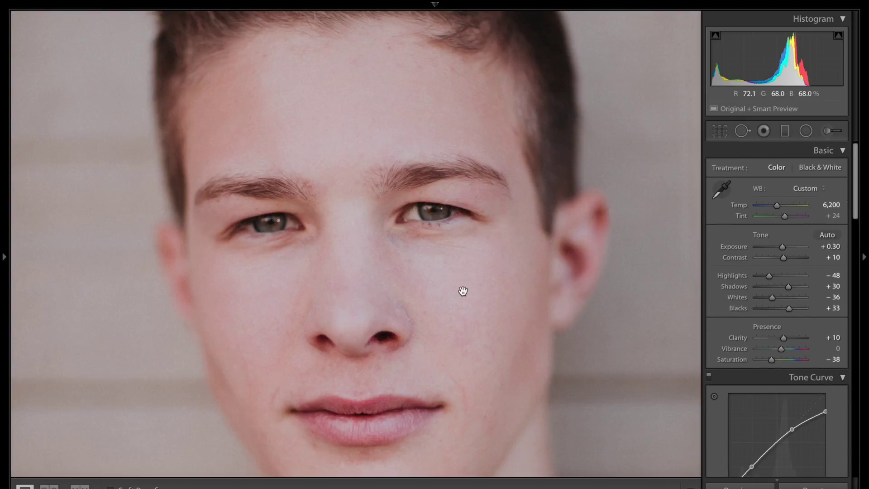
- Heal the red blemishes on the chin and lower jaw with Spot Removal, and compare the portrait before and after
{"action": "left_click", "coordinate": [463, 291]}
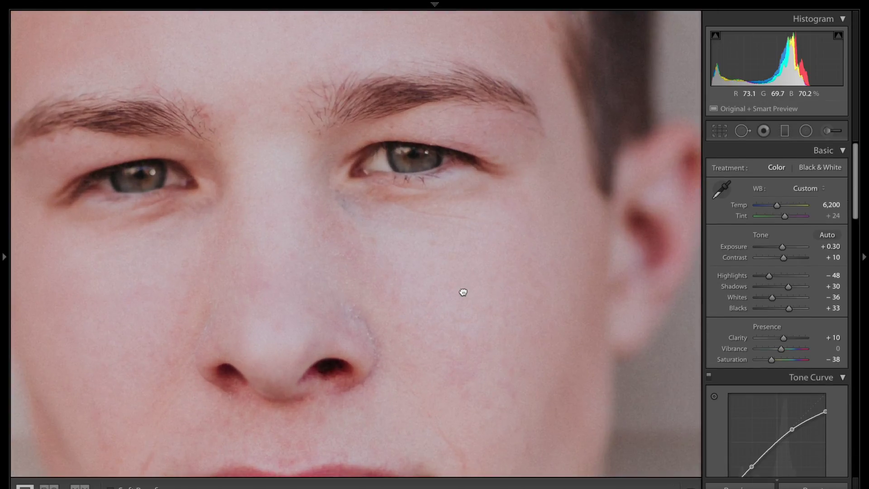
{"action": "left_click", "coordinate": [463, 291]}
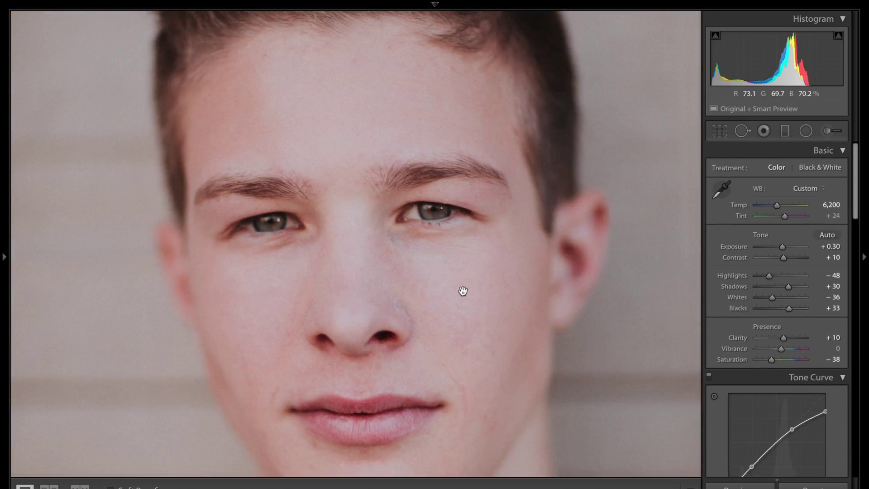
{"action": "left_click", "coordinate": [463, 292]}
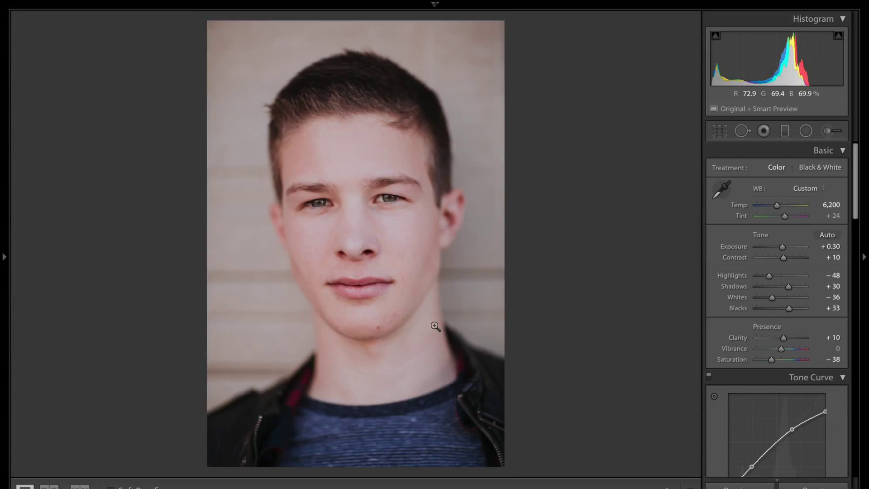
{"action": "left_click", "coordinate": [374, 323]}
{"action": "left_click", "coordinate": [740, 134]}
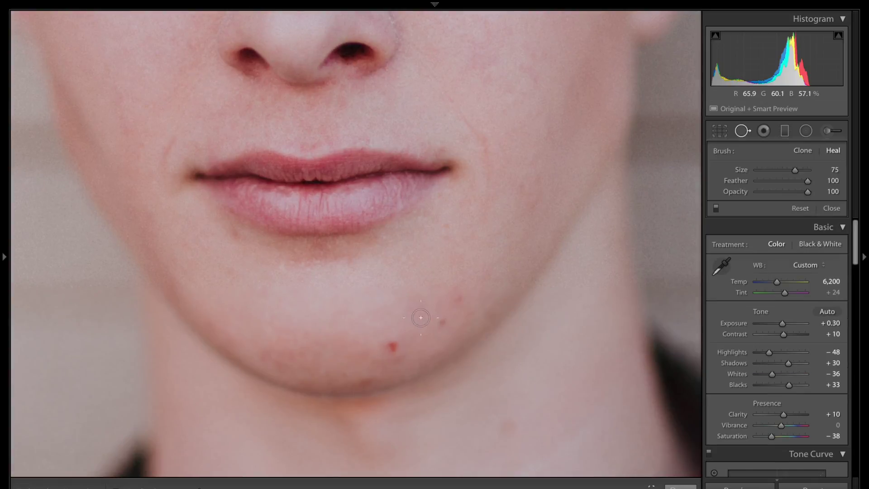
{"action": "key", "text": "q"}
{"action": "left_click", "coordinate": [530, 202]}
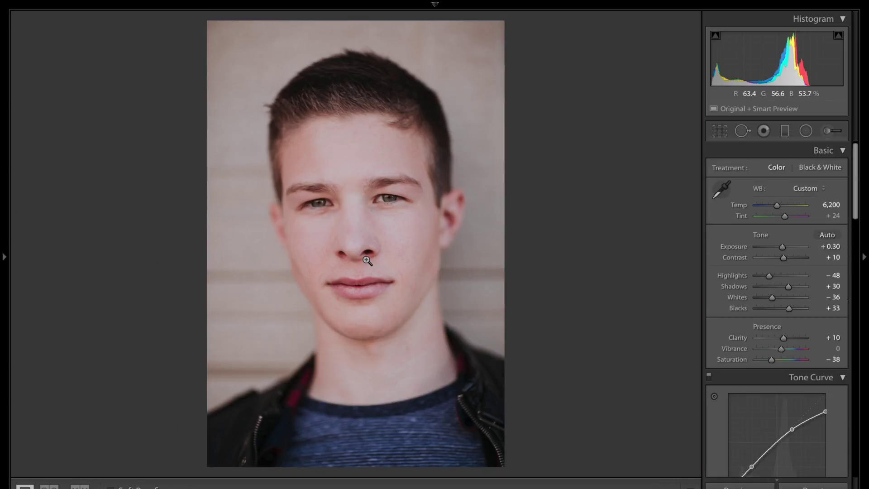
{"action": "key", "text": "y"}
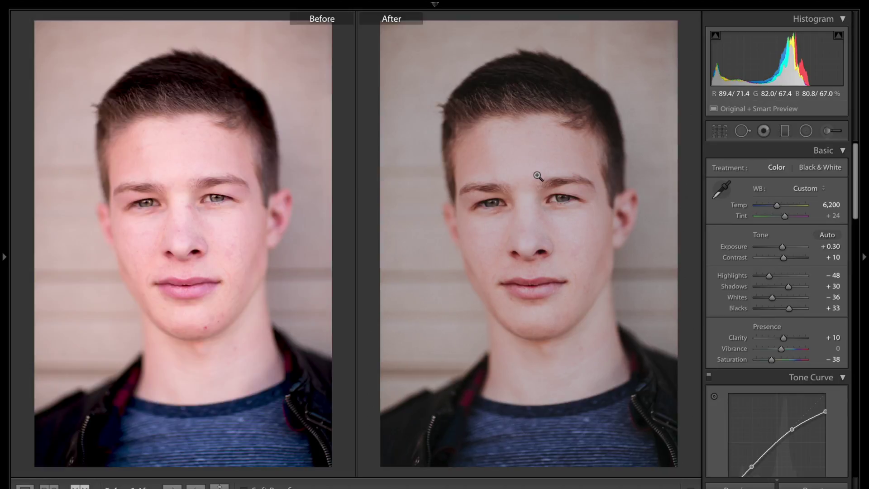
{"action": "key", "text": "y"}
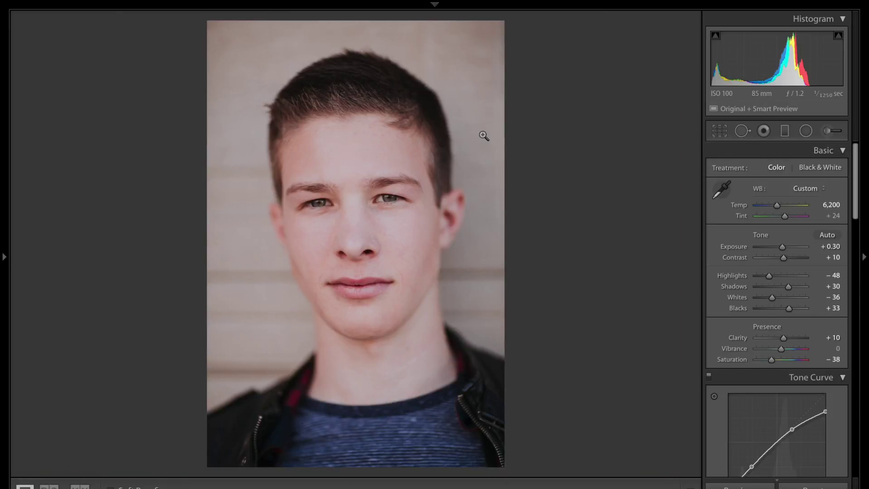
- Set up a new Adjustment Brush for the eyes with Clarity 25, Exposure 0.20 and Sharpness 53
{"action": "left_click", "coordinate": [341, 219]}
{"action": "left_click_drag", "start_coordinate": [378, 198], "coordinate": [375, 213]}
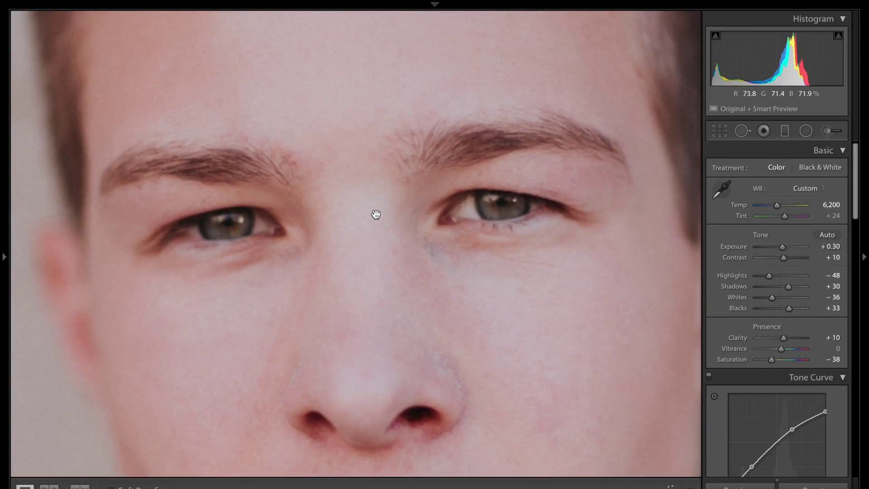
{"action": "left_click", "coordinate": [826, 131]}
{"action": "left_click_drag", "start_coordinate": [773, 275], "coordinate": [747, 276]}
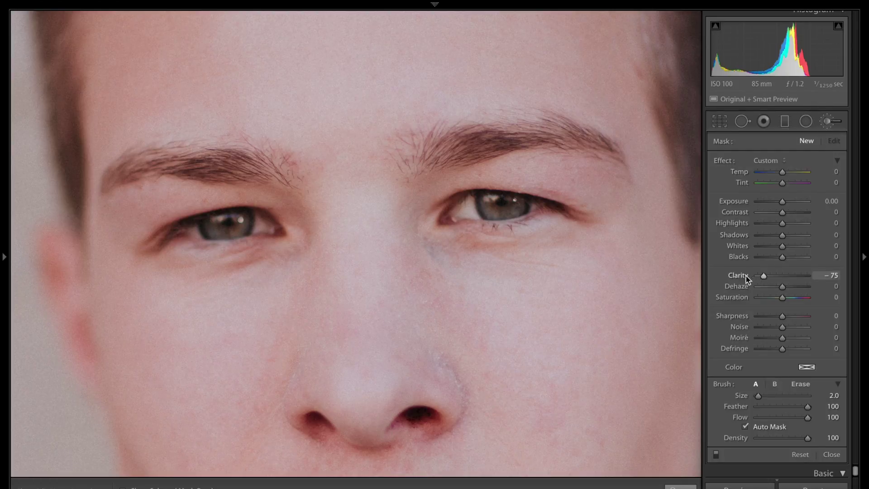
{"action": "left_click", "coordinate": [790, 275]}
{"action": "left_click_drag", "start_coordinate": [789, 276], "coordinate": [789, 275]}
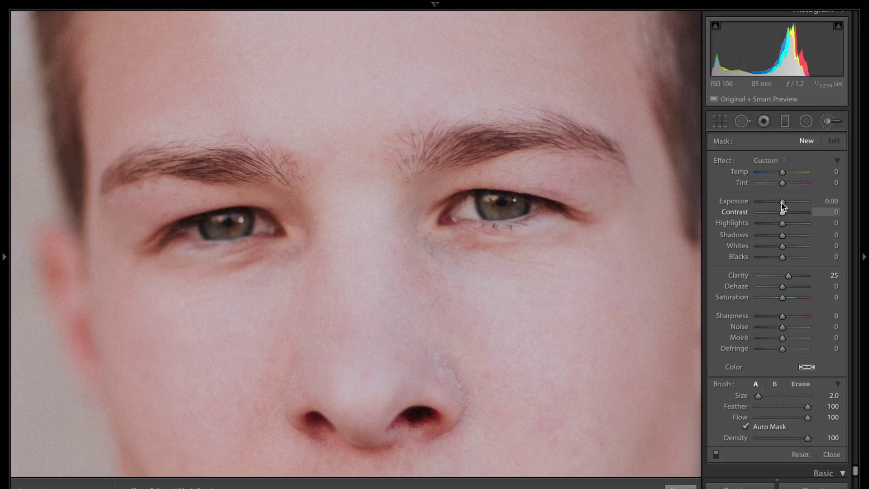
{"action": "left_click_drag", "start_coordinate": [782, 203], "coordinate": [784, 203]}
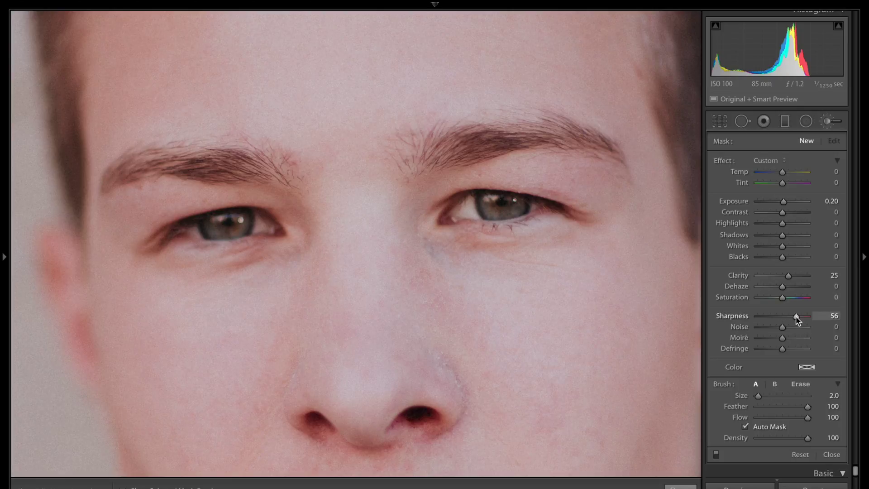
{"action": "left_click_drag", "start_coordinate": [797, 317], "coordinate": [797, 317]}
{"action": "left_click_drag", "start_coordinate": [797, 317], "coordinate": [795, 317]}
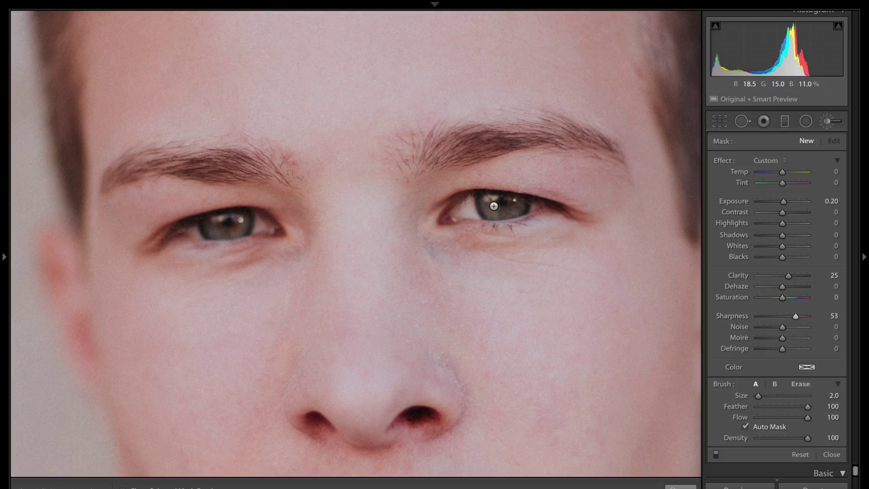
- Paint the brush adjustment over both irises and raise its Exposure to 0.60, closing the brush to view the whole portrait
{"action": "mouse_move", "coordinate": [222, 223]}
{"action": "left_mouse_down"}
{"action": "mouse_move", "coordinate": [212, 227]}
{"action": "mouse_move", "coordinate": [234, 226]}
{"action": "mouse_move", "coordinate": [217, 232]}
{"action": "mouse_move", "coordinate": [211, 223]}
{"action": "mouse_move", "coordinate": [225, 232]}
{"action": "mouse_move", "coordinate": [238, 222]}
{"action": "mouse_move", "coordinate": [235, 232]}
{"action": "mouse_move", "coordinate": [208, 225]}
{"action": "left_mouse_up"}
{"action": "mouse_move", "coordinate": [495, 195]}
{"action": "left_mouse_down"}
{"action": "mouse_move", "coordinate": [518, 204]}
{"action": "mouse_move", "coordinate": [502, 214]}
{"action": "mouse_move", "coordinate": [487, 201]}
{"action": "mouse_move", "coordinate": [491, 212]}
{"action": "mouse_move", "coordinate": [513, 203]}
{"action": "mouse_move", "coordinate": [501, 215]}
{"action": "mouse_move", "coordinate": [485, 202]}
{"action": "mouse_move", "coordinate": [509, 192]}
{"action": "left_mouse_up"}
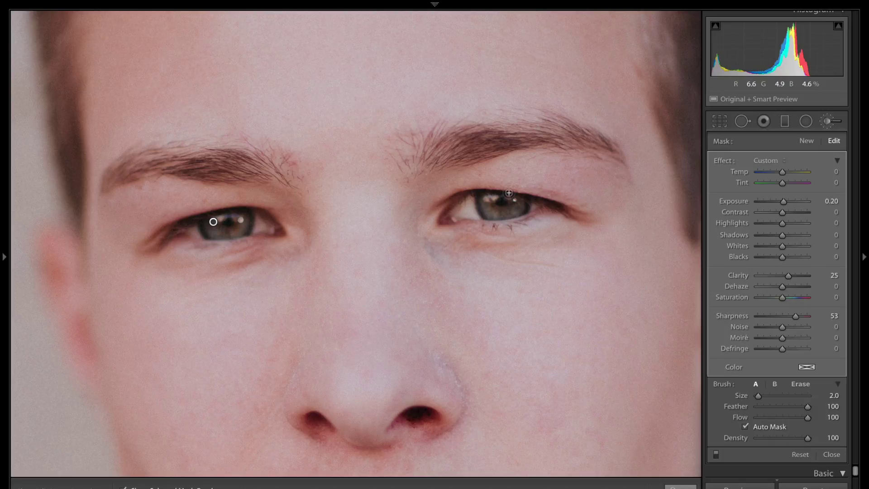
{"action": "key", "text": "o"}
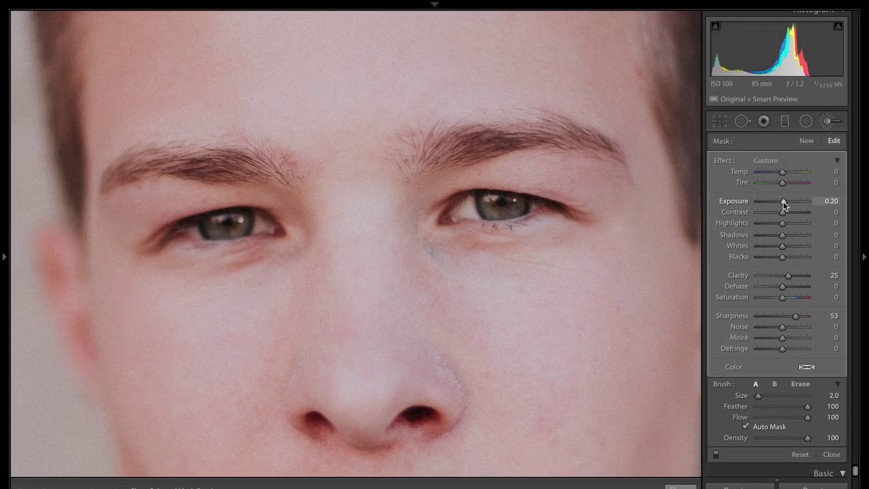
{"action": "left_click_drag", "start_coordinate": [784, 205], "coordinate": [786, 205]}
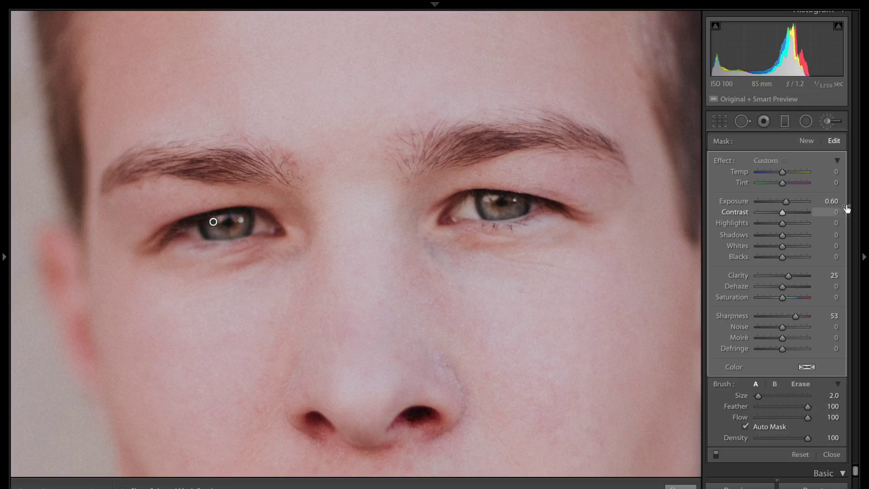
{"action": "left_click", "coordinate": [827, 122]}
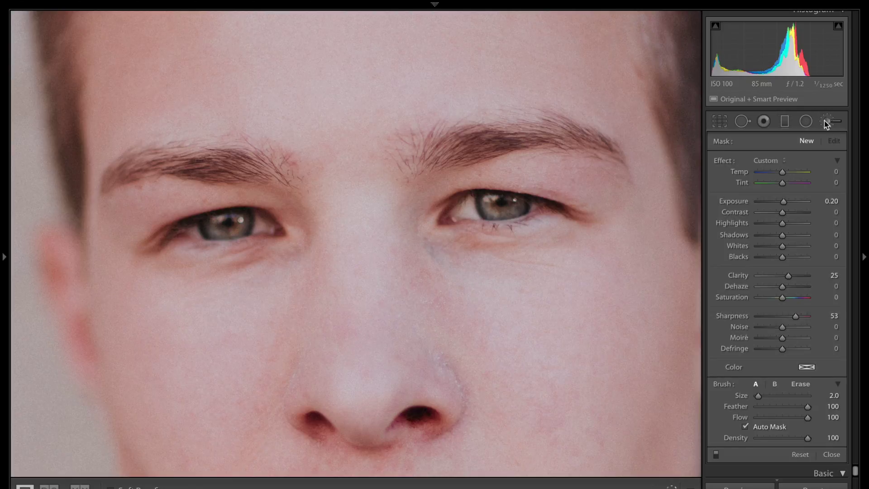
{"action": "left_click_drag", "start_coordinate": [416, 222], "coordinate": [390, 232]}
{"action": "left_click", "coordinate": [364, 238]}
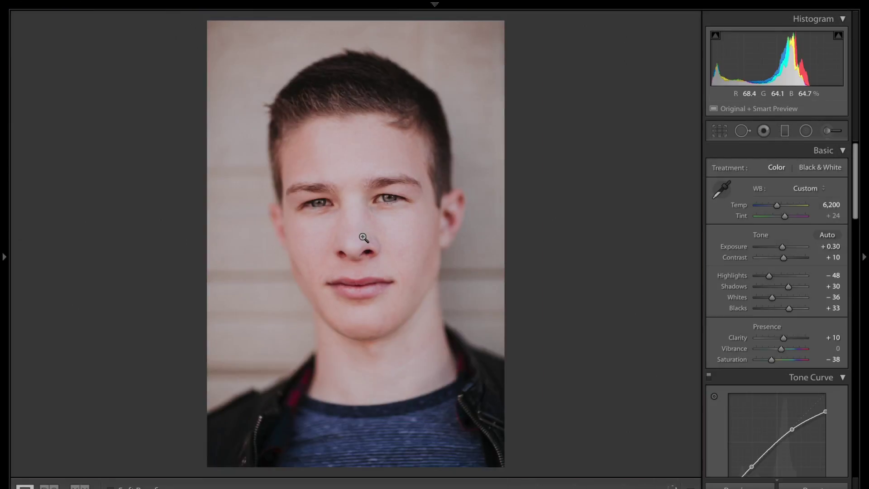
- Set up another Adjustment Brush for the eye whites with Clarity 0, Sharpness 0, Exposure 0.30 and Saturation -66
{"action": "left_click", "coordinate": [343, 199]}
{"action": "left_click", "coordinate": [828, 132]}
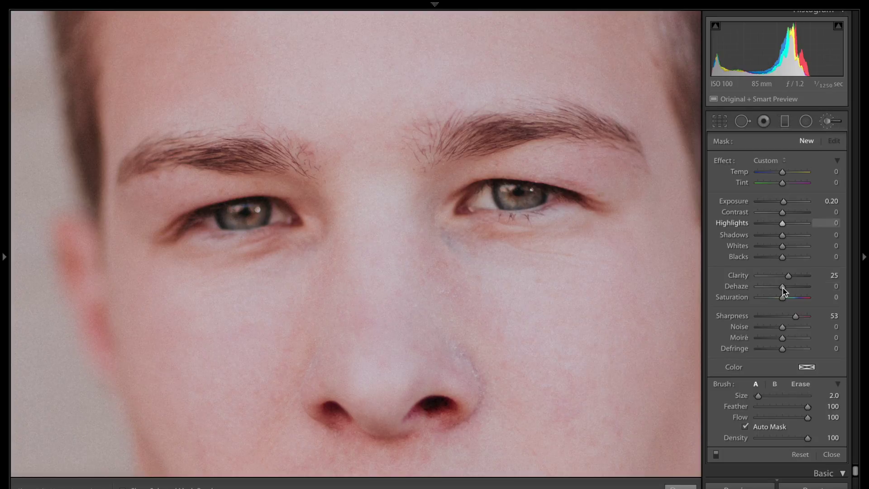
{"action": "left_click", "coordinate": [831, 274]}
{"action": "type", "text": "0"}
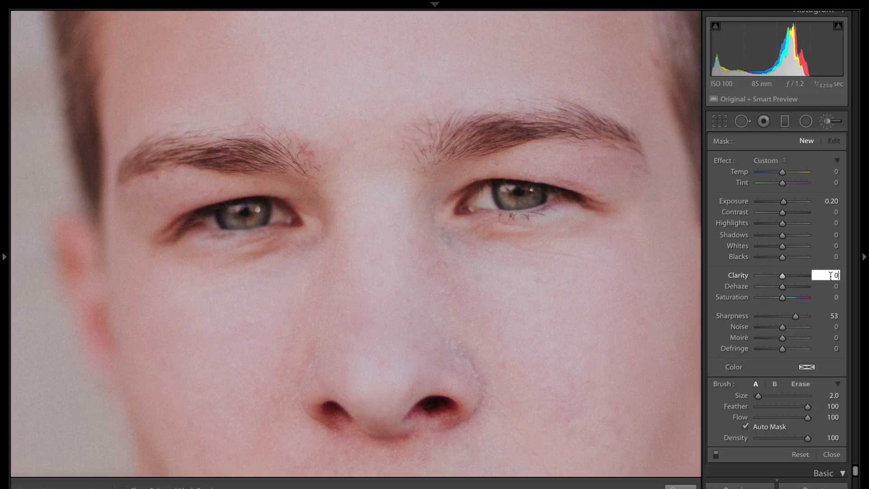
{"action": "left_click", "coordinate": [833, 315]}
{"action": "type", "text": "0"}
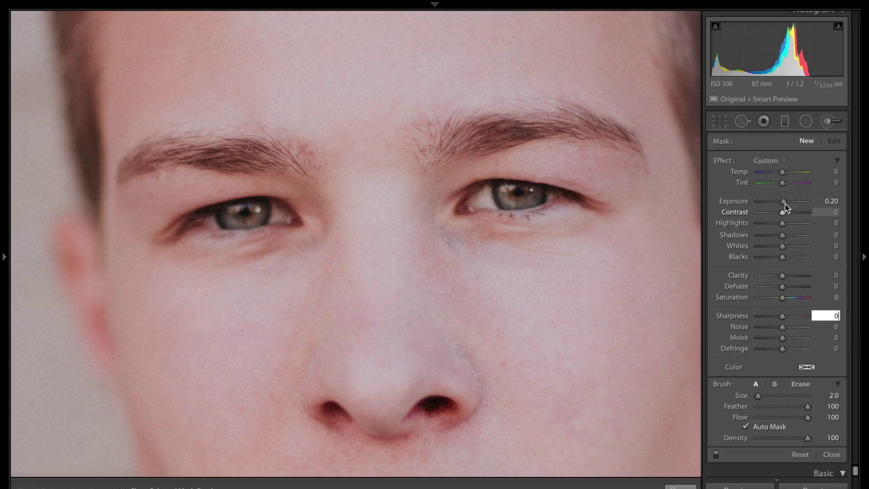
{"action": "left_click_drag", "start_coordinate": [784, 202], "coordinate": [785, 203]}
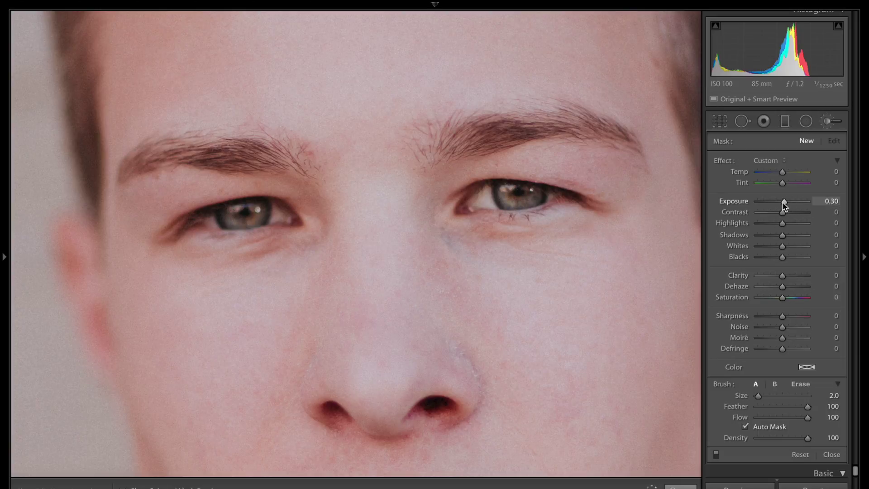
{"action": "left_click", "coordinate": [766, 297]}
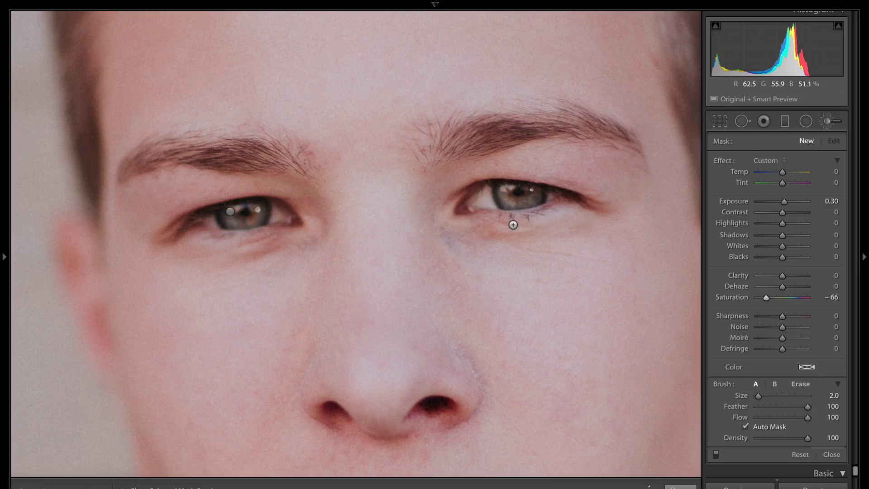
- Brush the desaturating adjustment over the whites of the eyes and compare the full portrait before and after
{"action": "left_click", "coordinate": [484, 194]}
{"action": "left_click", "coordinate": [551, 191]}
{"action": "scroll", "coordinate": [551, 190], "scroll_direction": "down", "scroll_amount": 3}
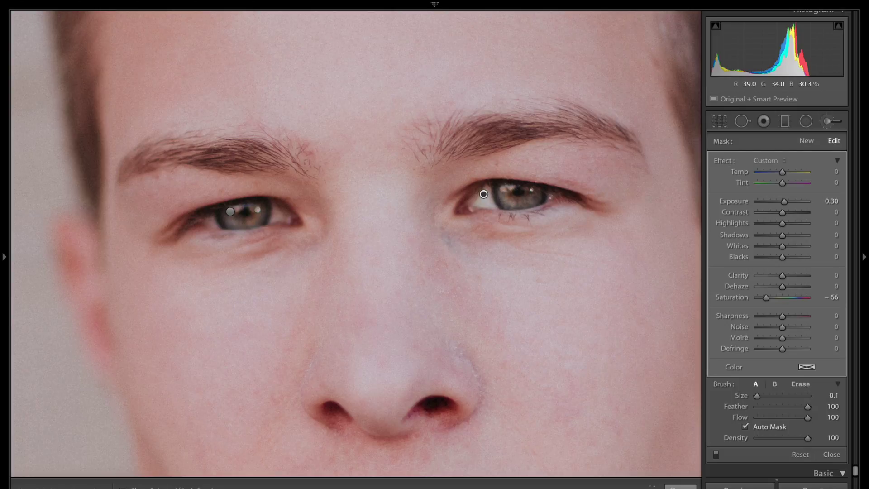
{"action": "scroll", "coordinate": [273, 206], "scroll_direction": "up", "scroll_amount": 3}
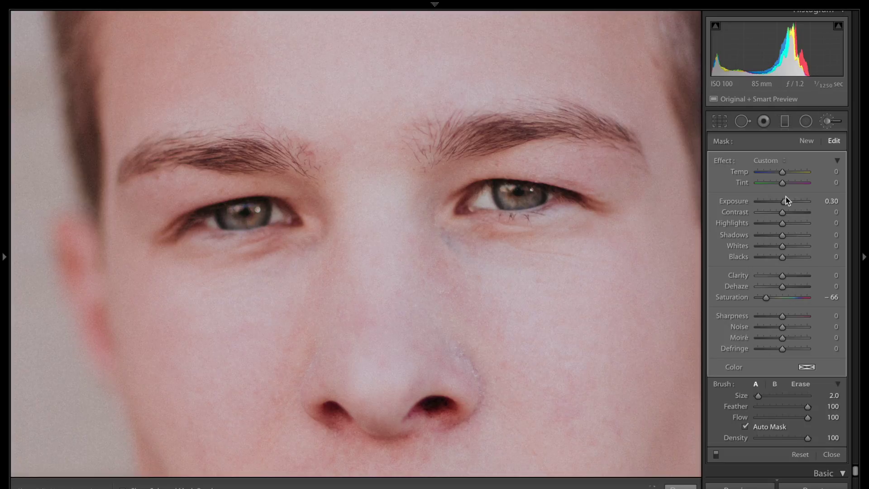
{"action": "left_click", "coordinate": [832, 121]}
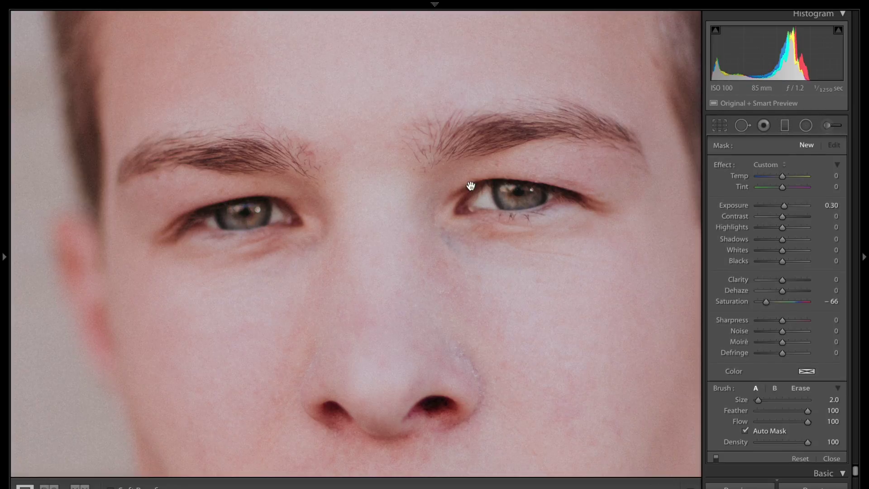
{"action": "left_click", "coordinate": [428, 222]}
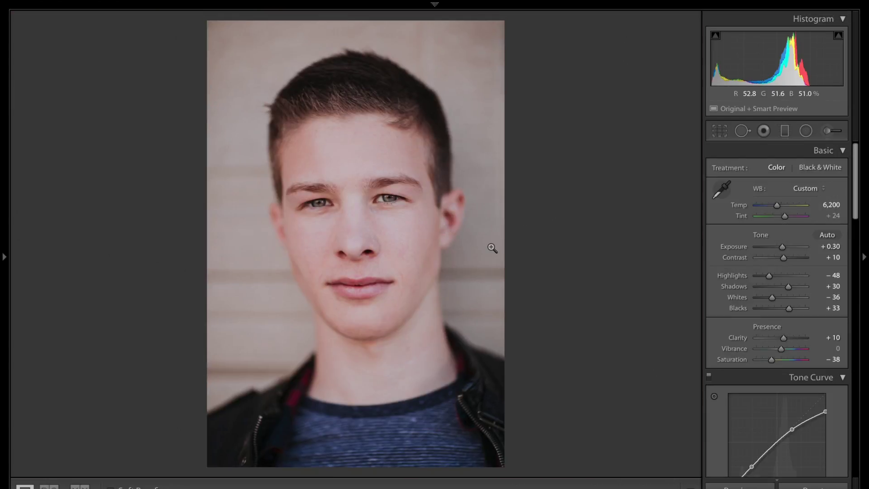
{"action": "key", "text": "y"}
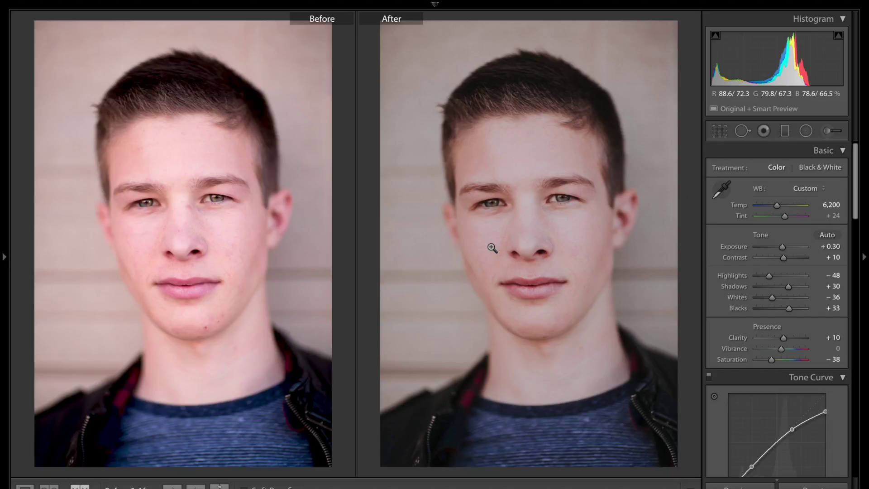